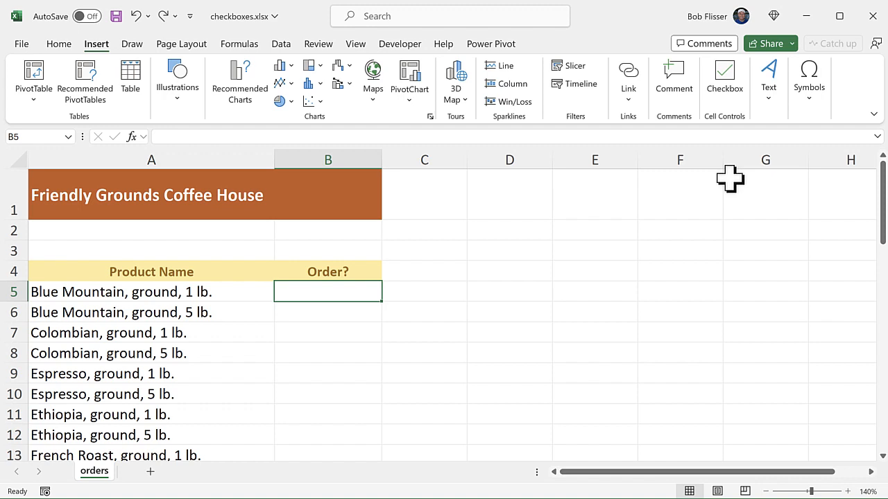
click(723, 81)
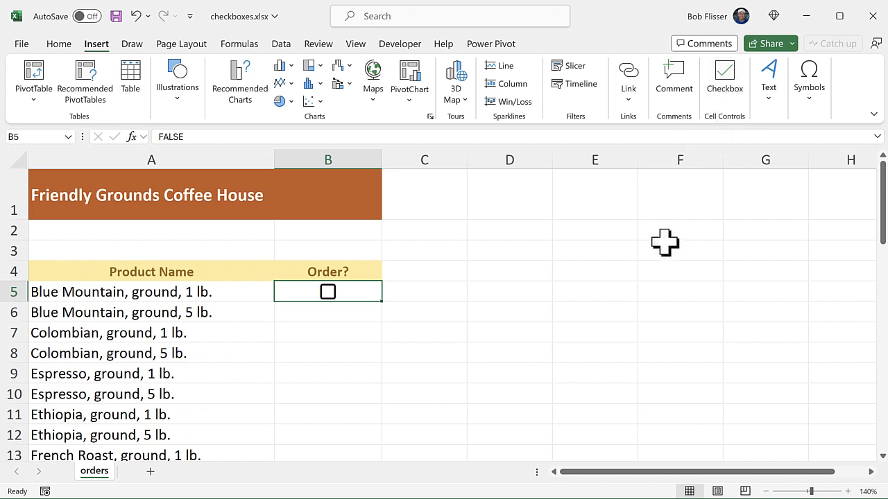
scroll(664, 242, down, 2)
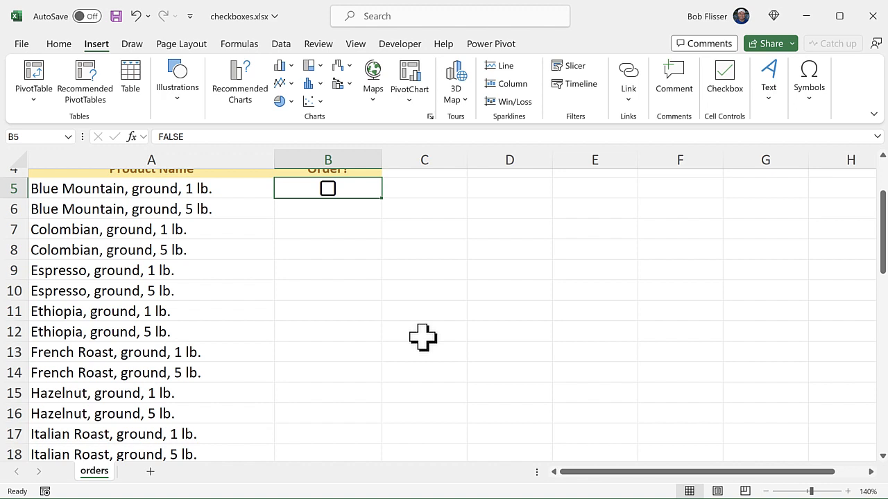
key(ctrl+z)
Insert checkboxes in every Order? cell beside the products, B5 through B48
scroll(423, 337, down, 13)
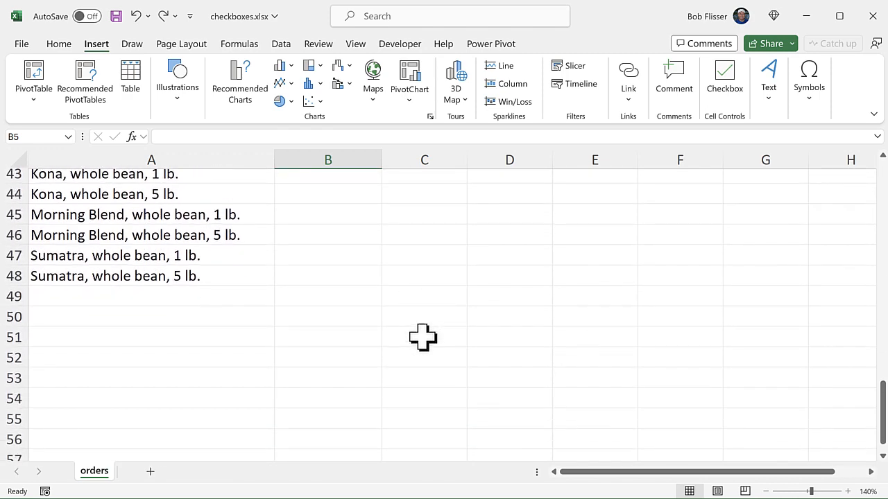
shift+click(327, 276)
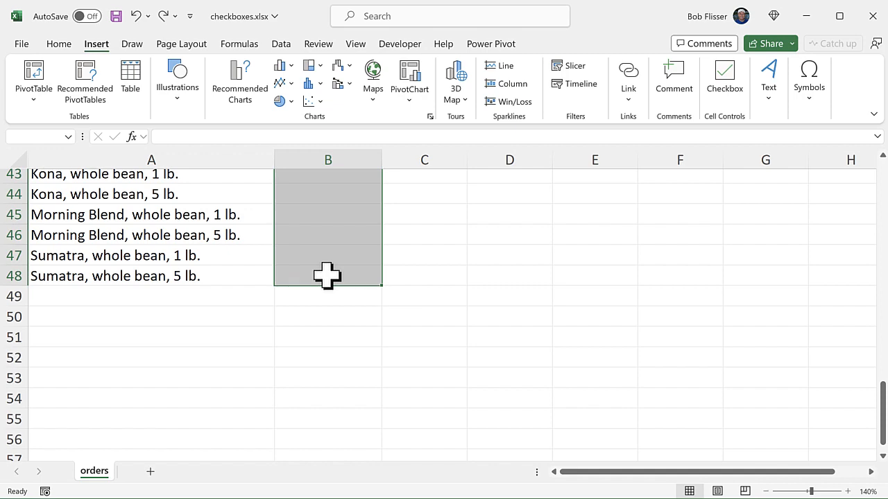
key(ctrl+BackSpace)
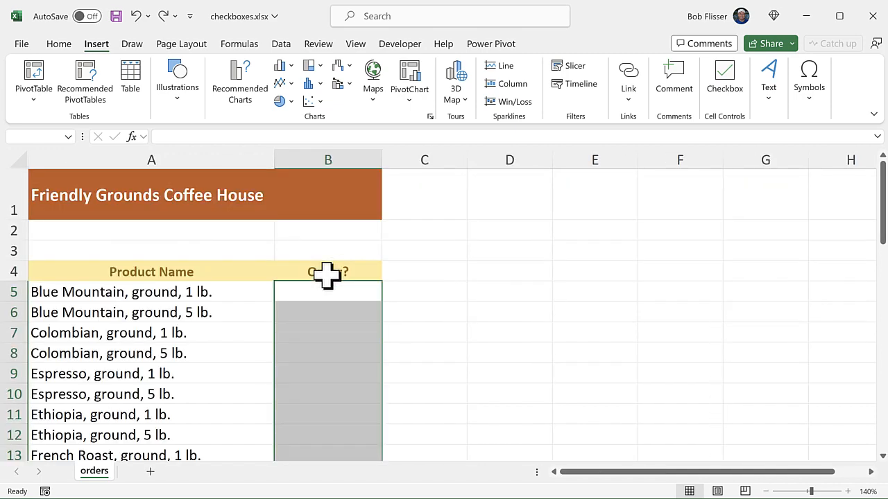
scroll(327, 276, down, 3)
scroll(327, 276, up, 3)
click(724, 78)
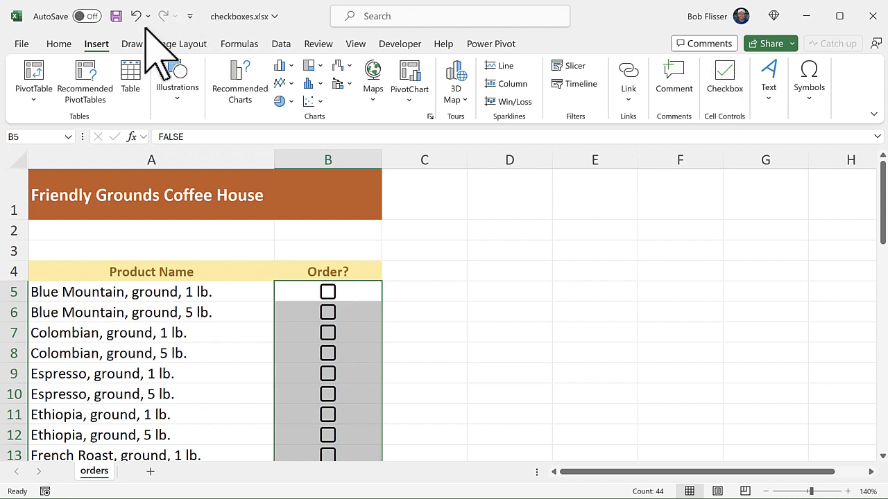
Recolor the checkboxes in B5:B48 with the dark orange theme font color
click(59, 43)
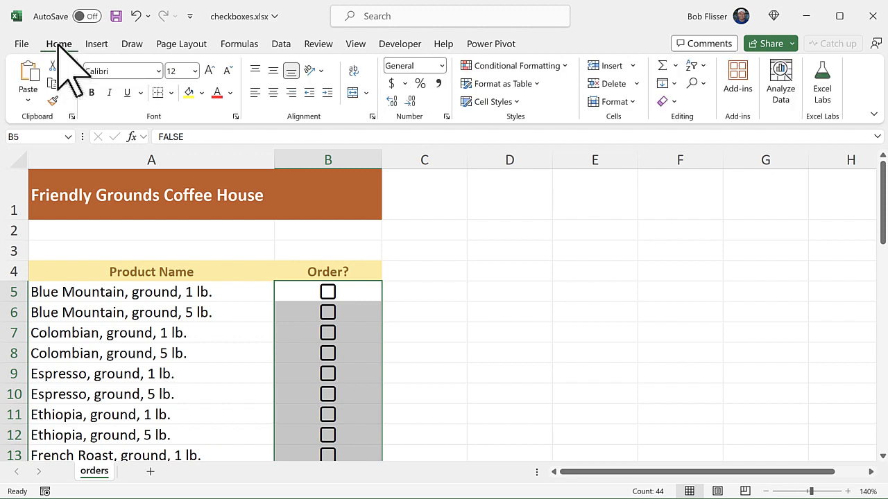
click(232, 92)
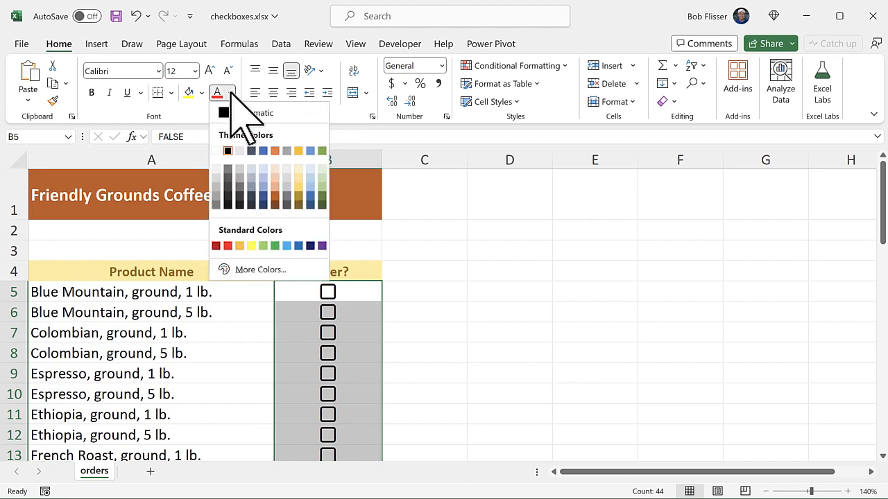
click(276, 196)
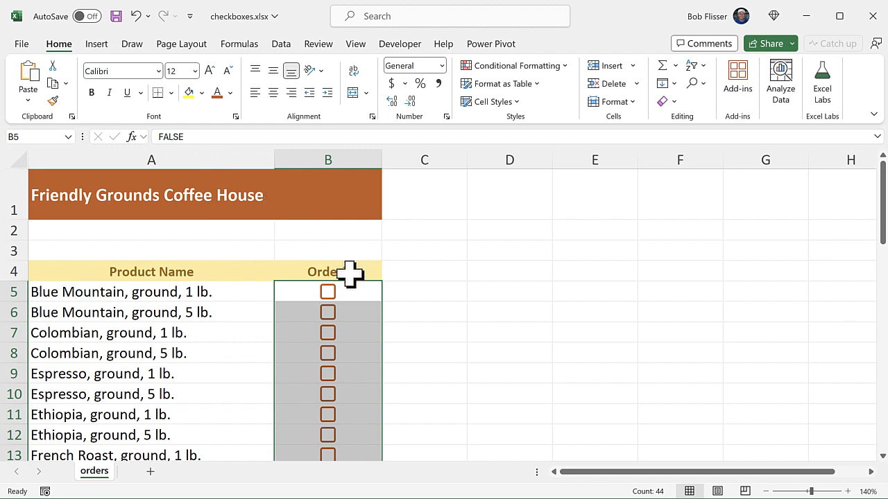
click(364, 295)
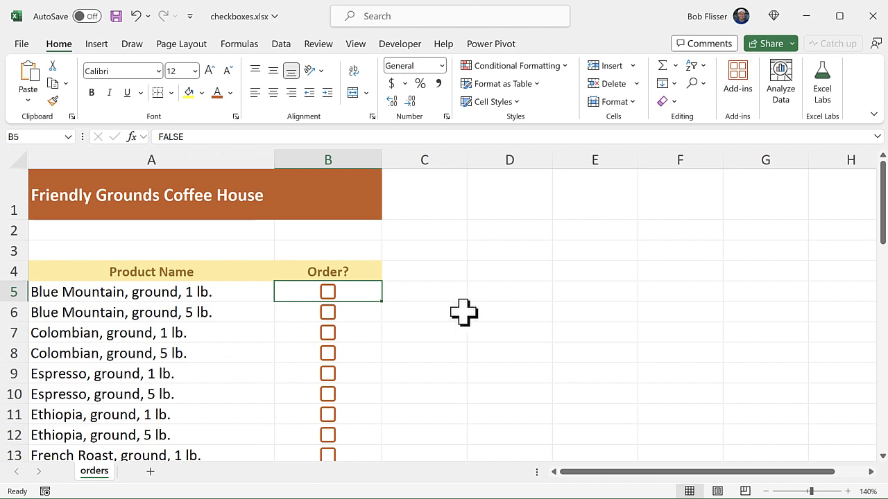
Tick the order checkboxes for the 1 lb. ground Blue Mountain, Colombian and Espresso products in B5, B7 and B9
click(329, 291)
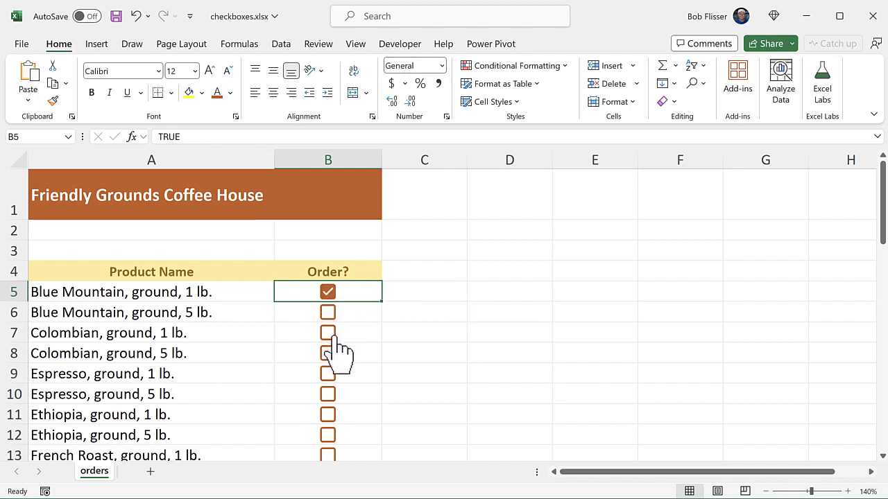
click(327, 333)
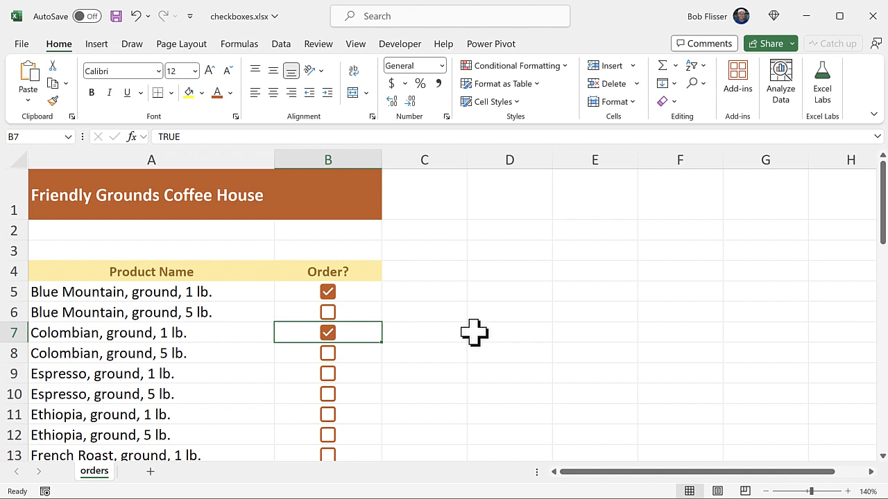
scroll(473, 333, down, 1)
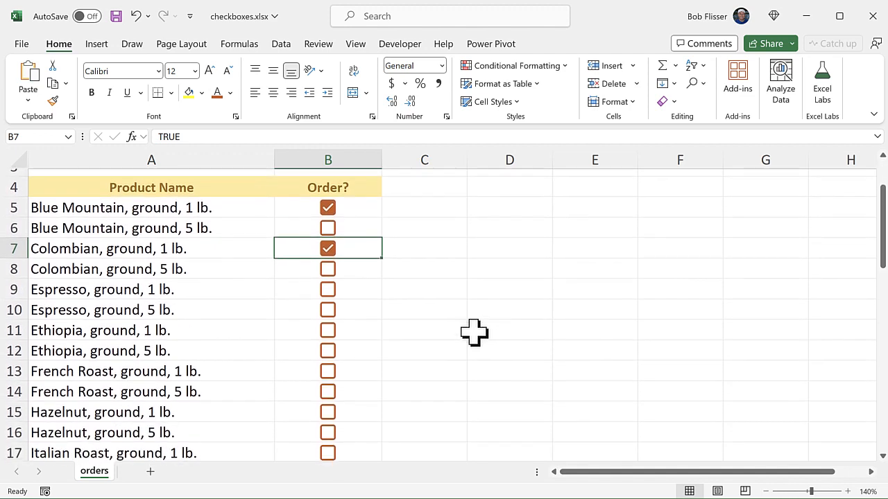
click(352, 290)
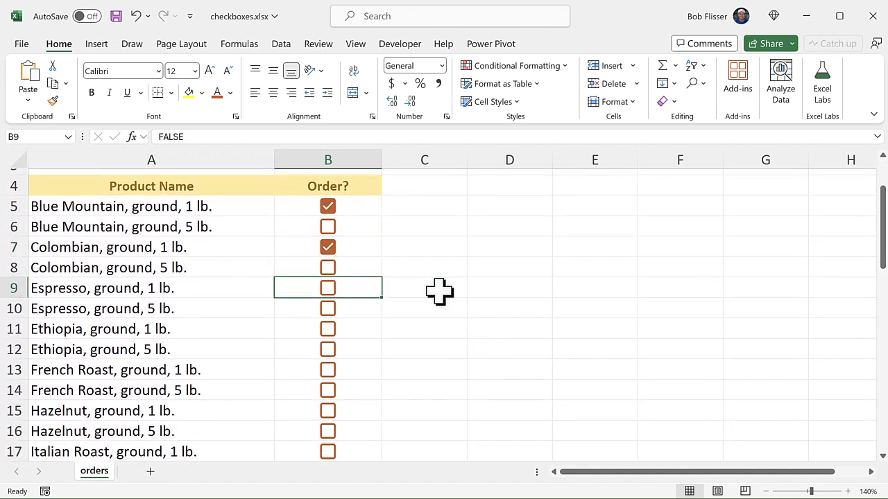
key(space)
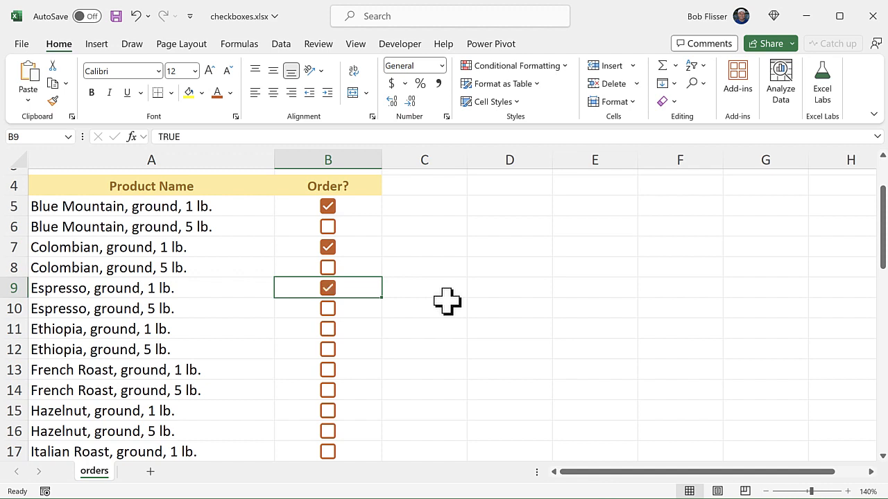
key(space)
key(space)
Tick all the checkboxes in B11:B16 at once, from Ethiopia ground 1 lb. to Hazelnut ground 5 lb
click(351, 335)
scroll(351, 337, down, 1)
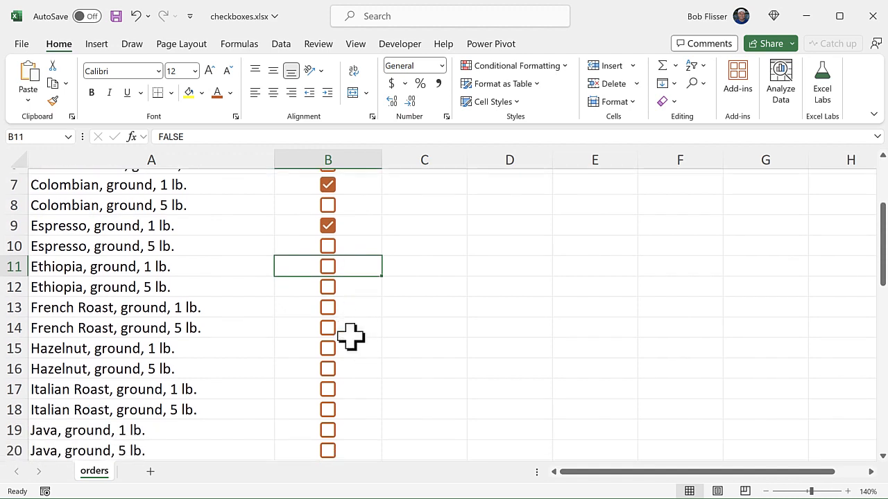
scroll(351, 336, down, 1)
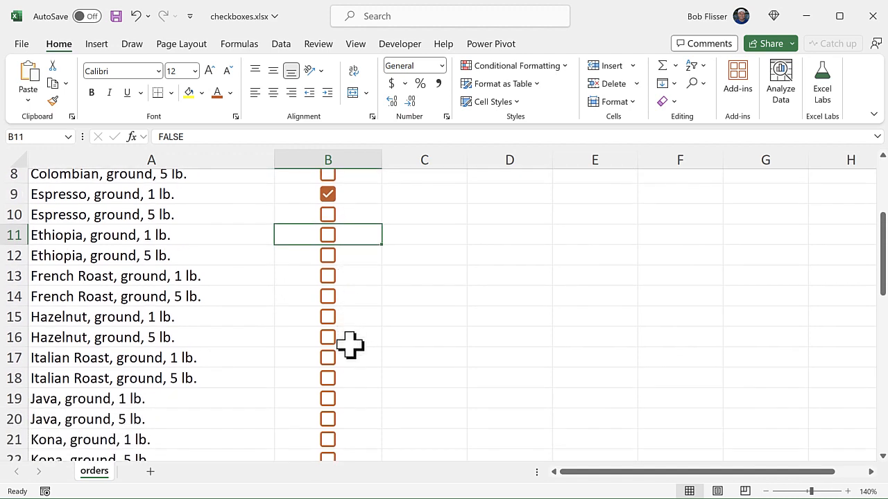
shift+click(351, 343)
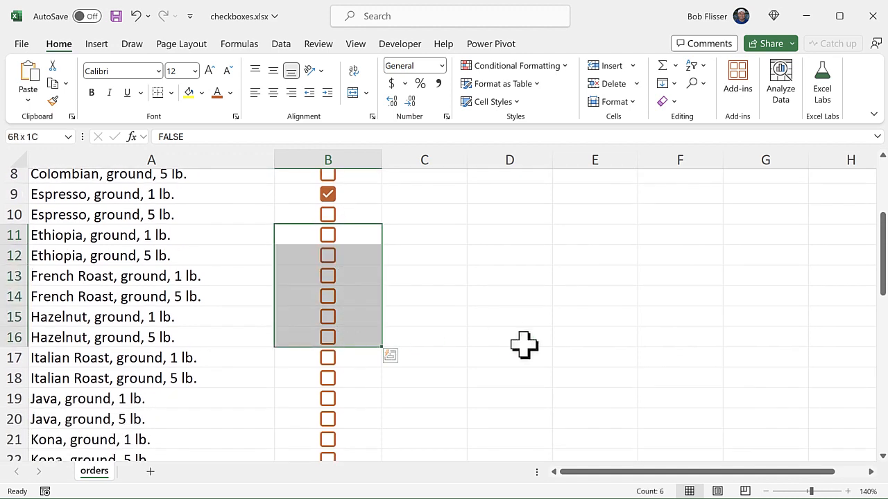
key(space)
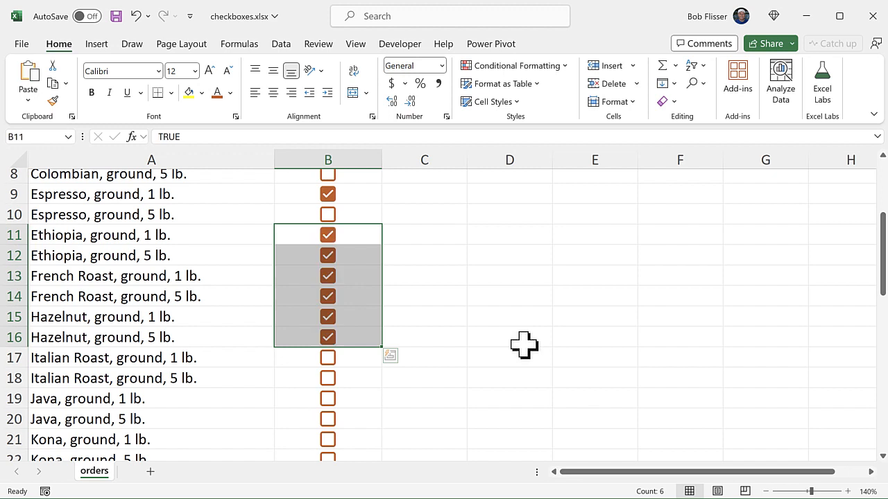
key(space)
key(space)
Tick several individual order checkboxes between rows 20 and 35, including B20 and B35
scroll(524, 344, down, 2)
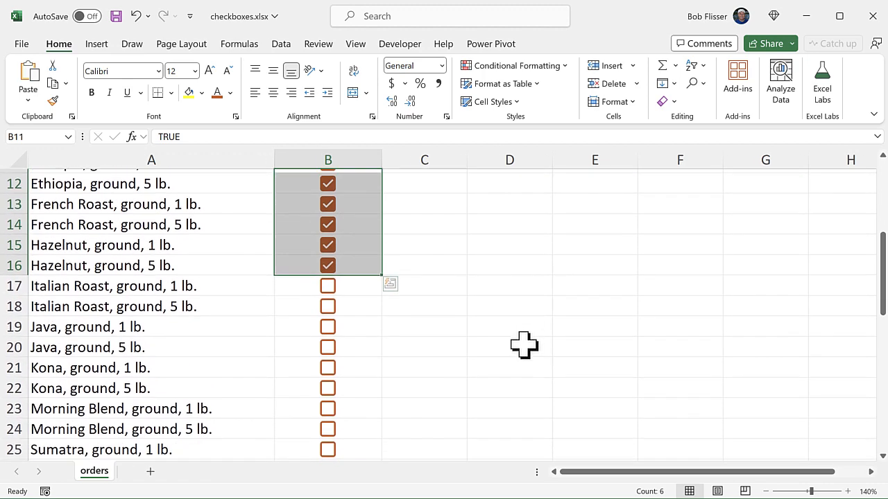
click(328, 278)
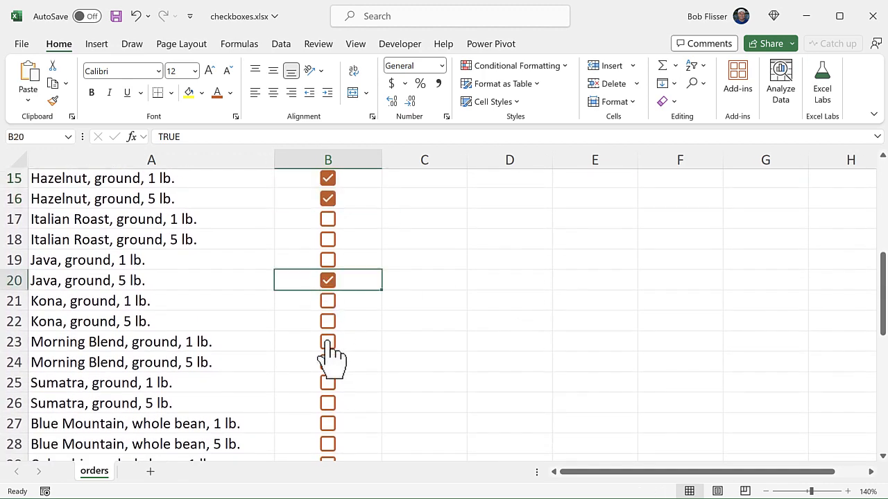
click(328, 360)
scroll(330, 357, down, 3)
click(328, 305)
click(328, 320)
click(328, 382)
Tick the whole bean order checkboxes in B39, B41, B42, B45, B47 and B48
scroll(329, 382, down, 4)
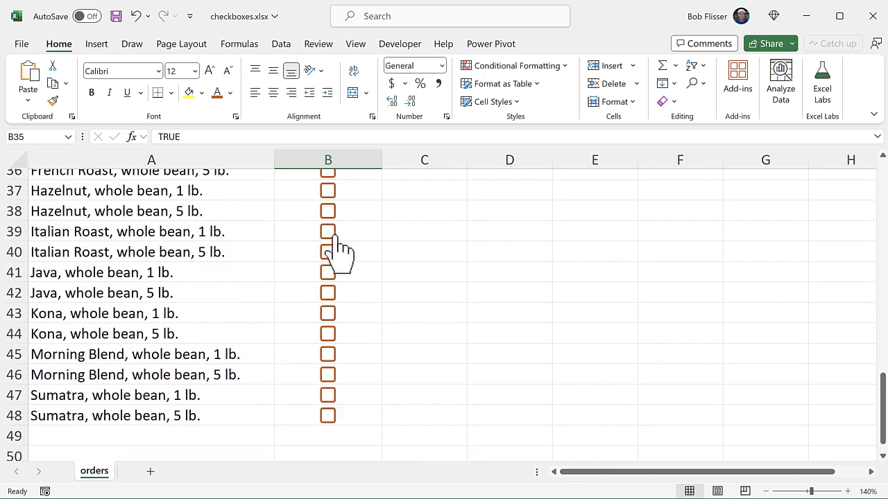
click(328, 232)
click(328, 273)
click(328, 292)
click(328, 354)
click(328, 374)
click(328, 396)
click(328, 415)
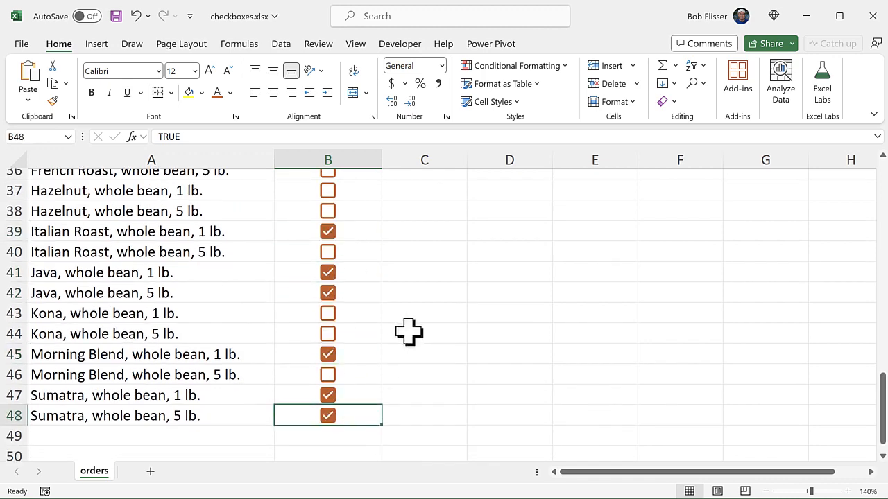
Copy the Order? header from B4 into C4 with its formatting and change the copy's text to Order
scroll(408, 331, up, 12)
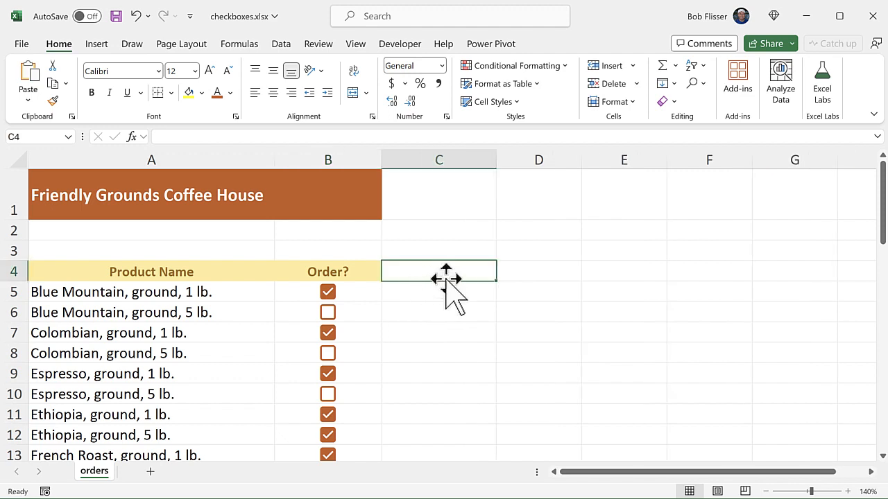
click(356, 273)
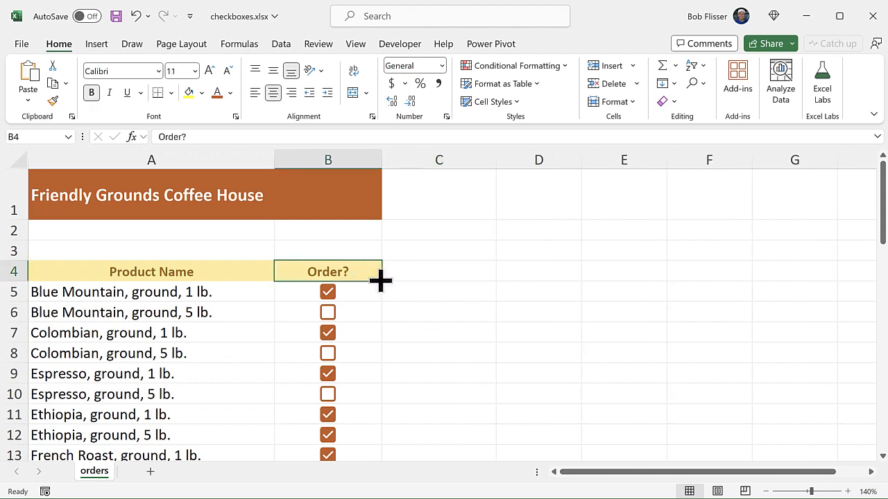
drag(381, 280, 460, 280)
click(471, 272)
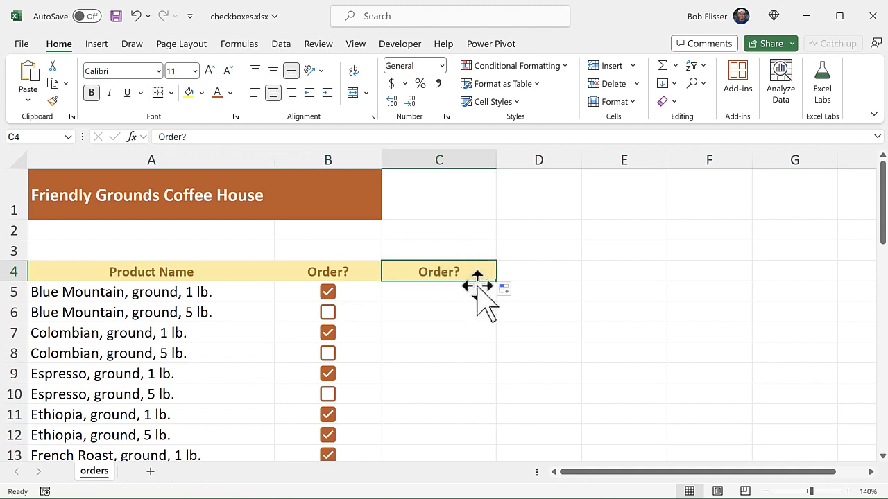
double_click(470, 272)
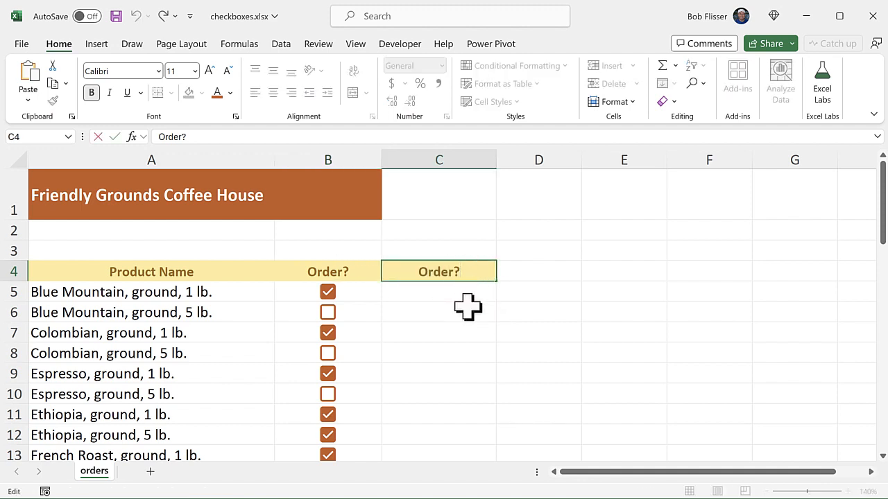
key(BackSpace)
key(Return)
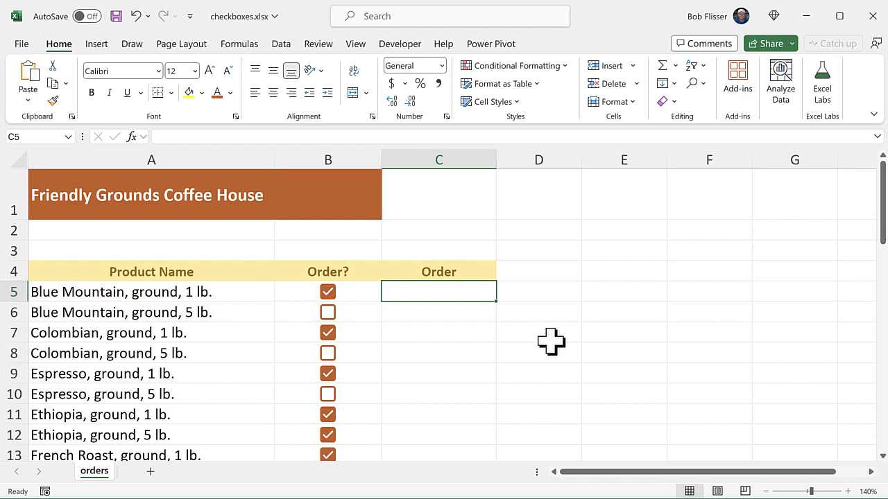
Enter the formula =IF(B5=TRUE, "Order","") in C5 to label the first product when its checkbox is ticked
text(=if()
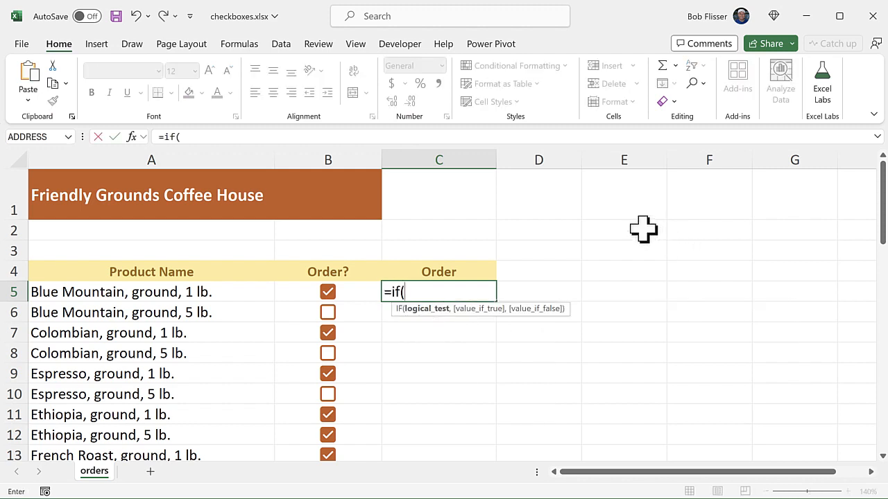
click(360, 292)
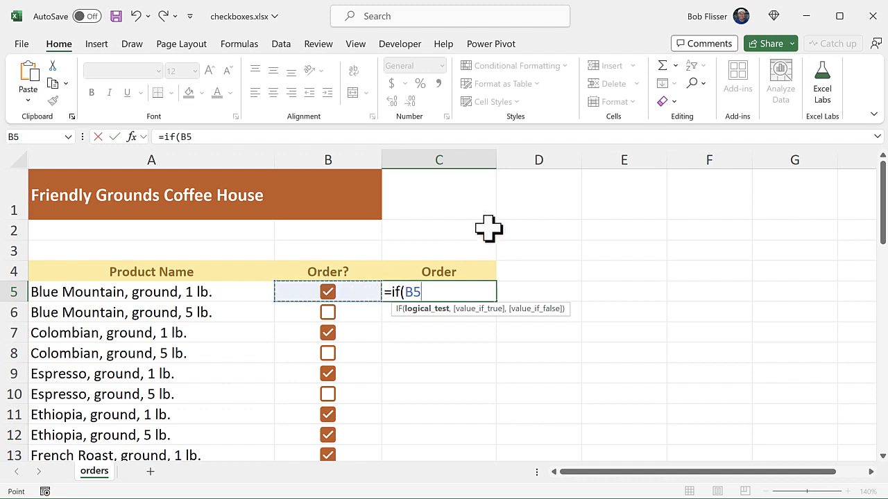
text(=true)
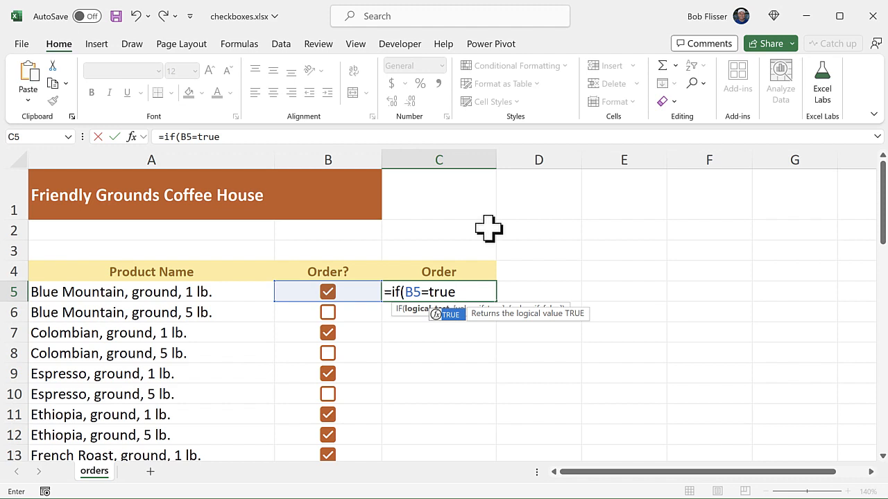
text(, )
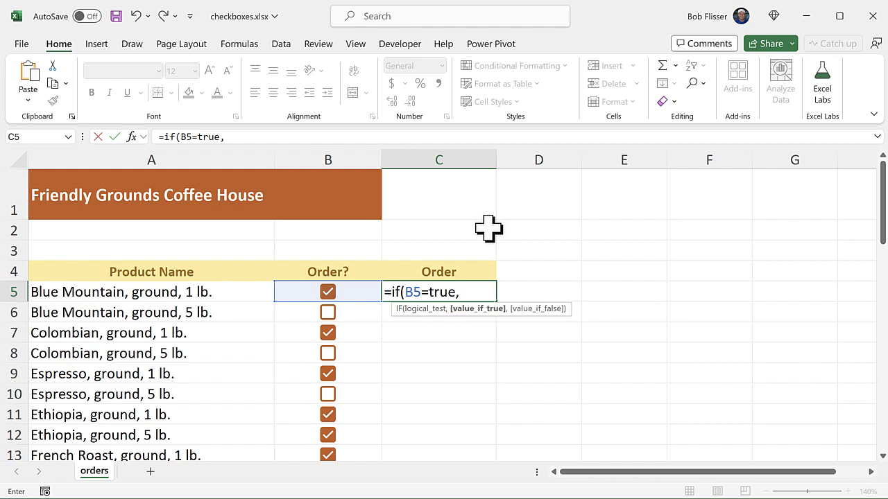
text("Order")
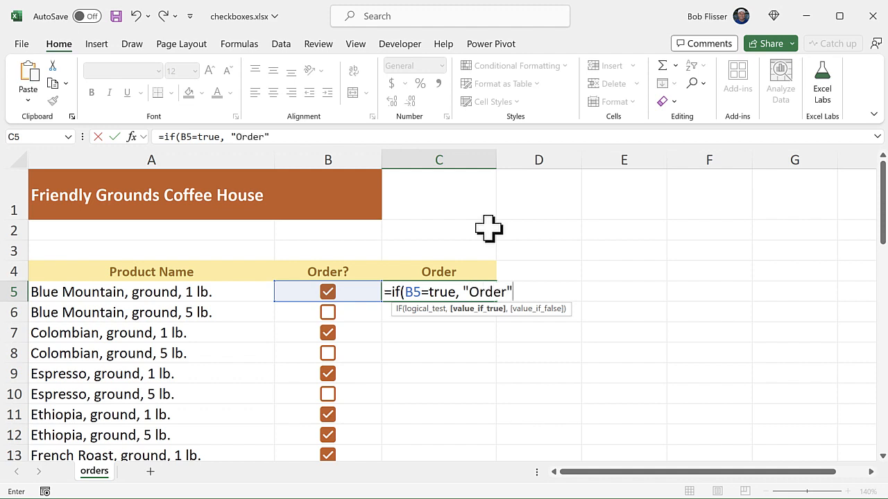
text(,)
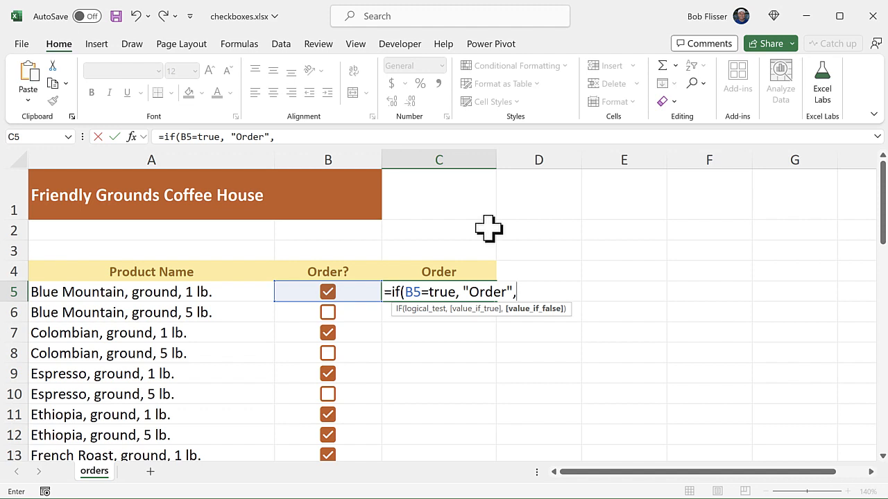
text(""))
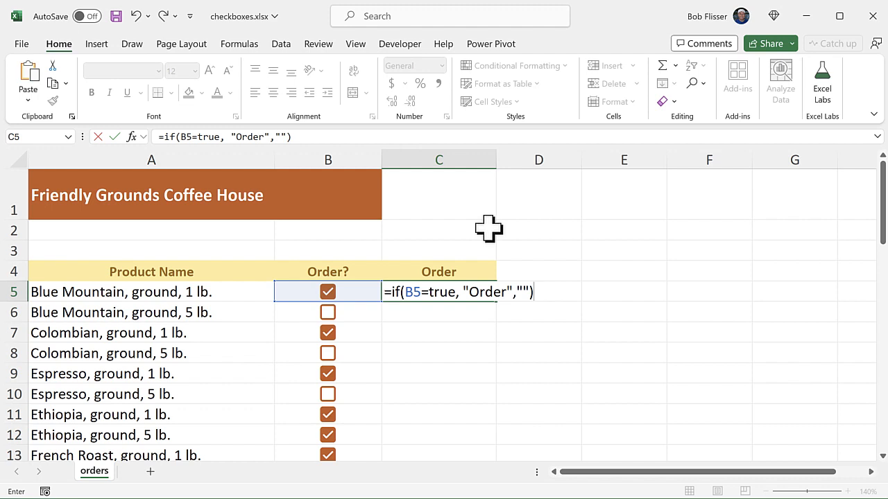
key(ctrl+Return)
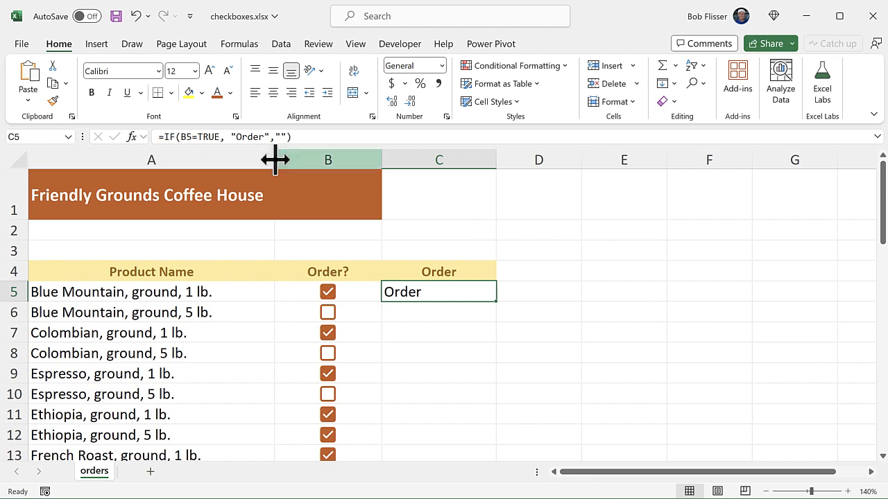
Center the formula result in C5 and fill the formula down the Order column through the last product in row 48
click(274, 92)
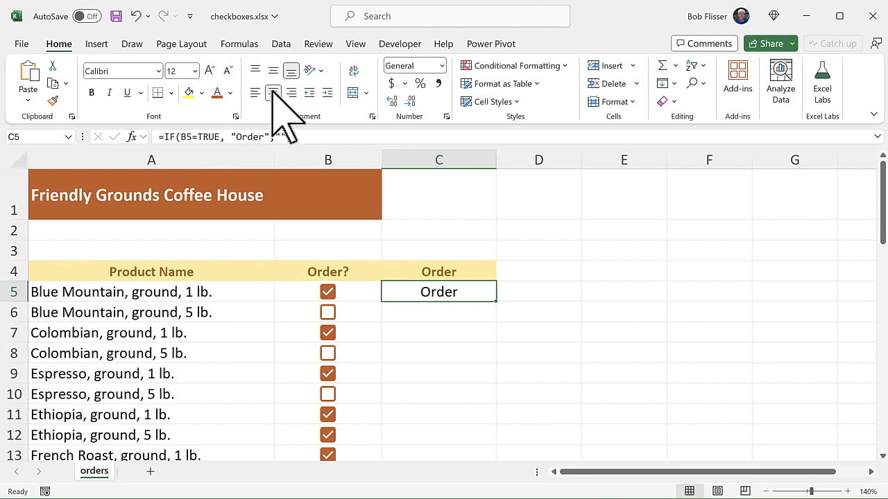
double_click(496, 301)
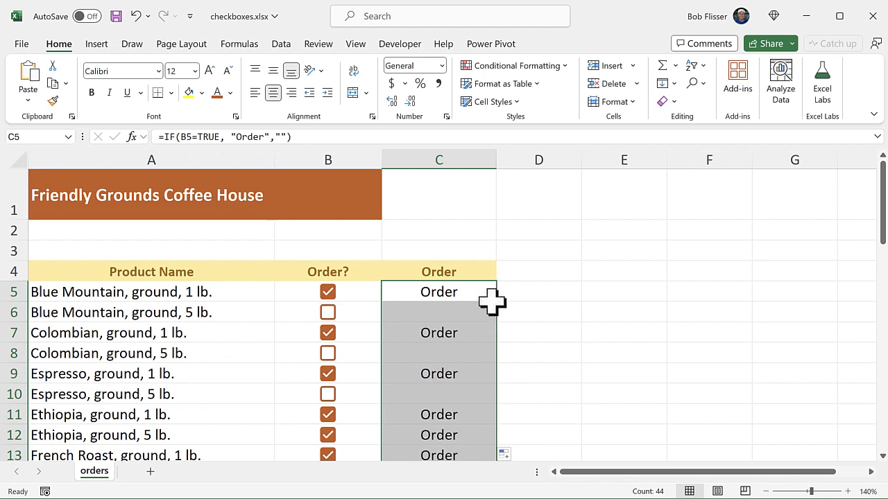
click(451, 350)
Add the label "How many are we ordering?" in A50, below the product list
scroll(547, 347, down, 3)
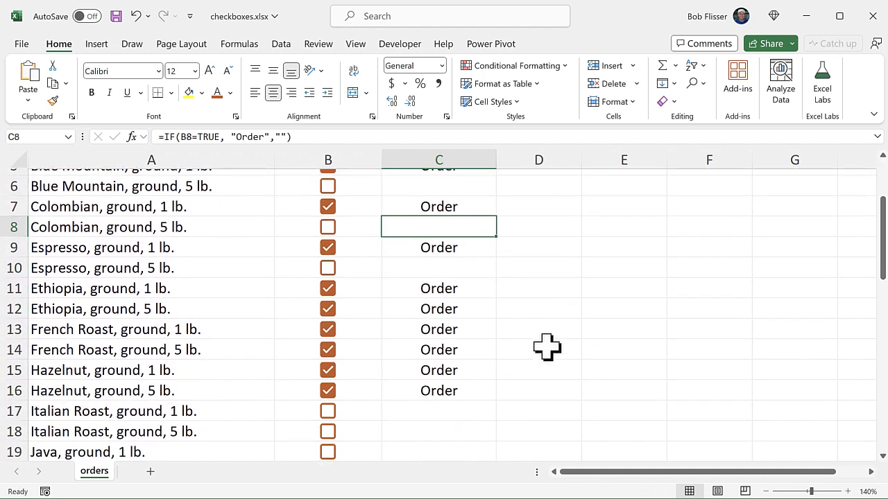
scroll(547, 347, down, 3)
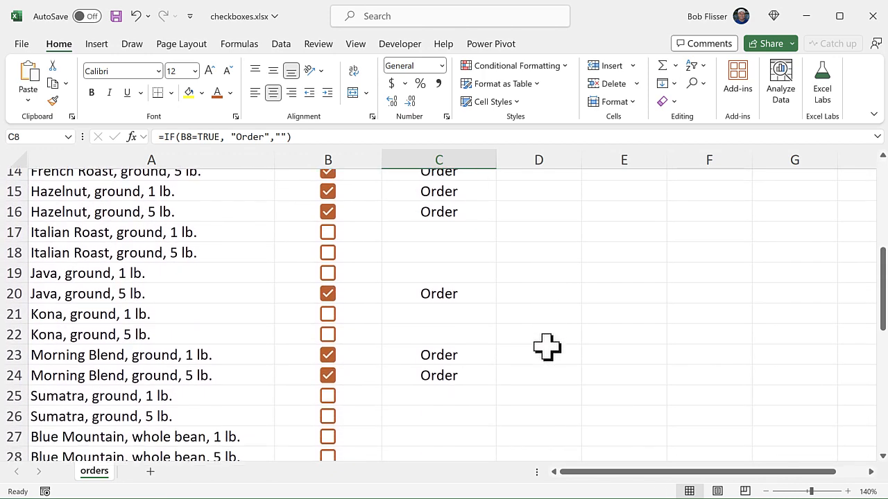
scroll(548, 347, down, 5)
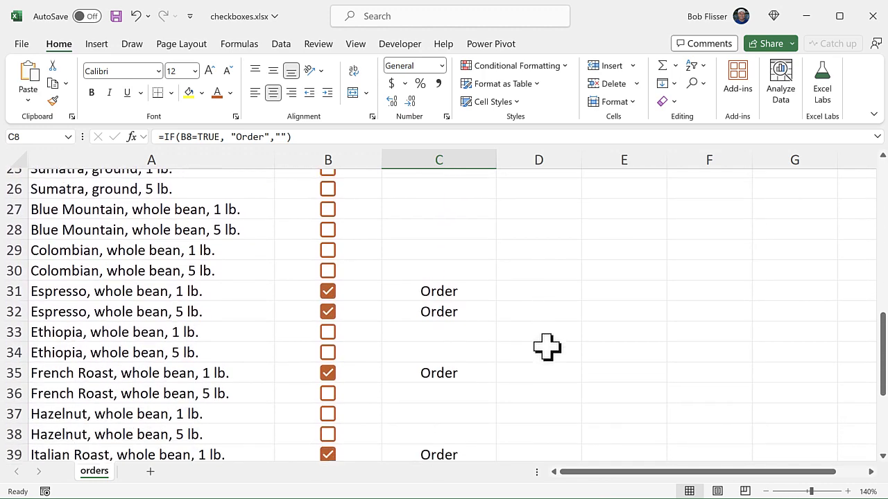
scroll(547, 347, down, 4)
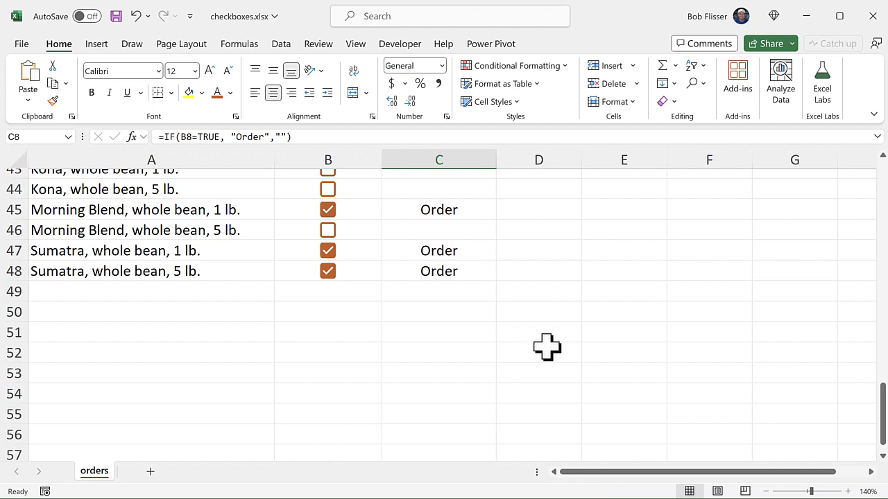
click(174, 311)
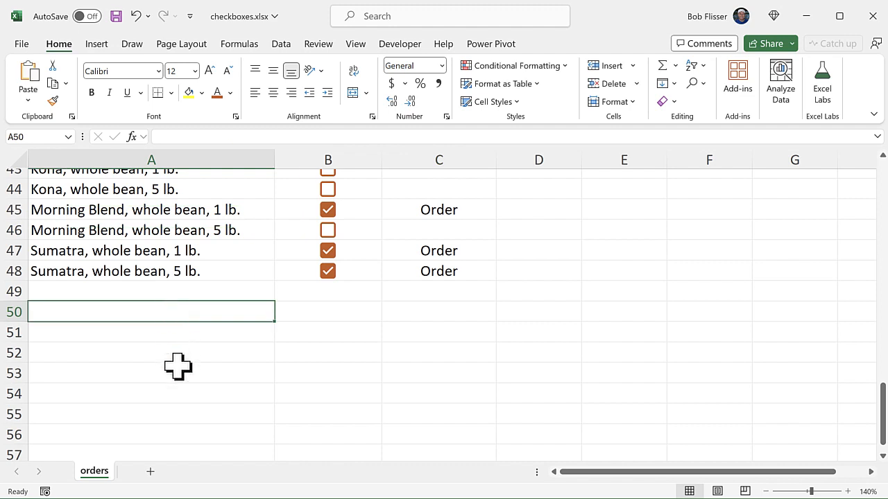
text(How many are we ordering?)
key(Tab)
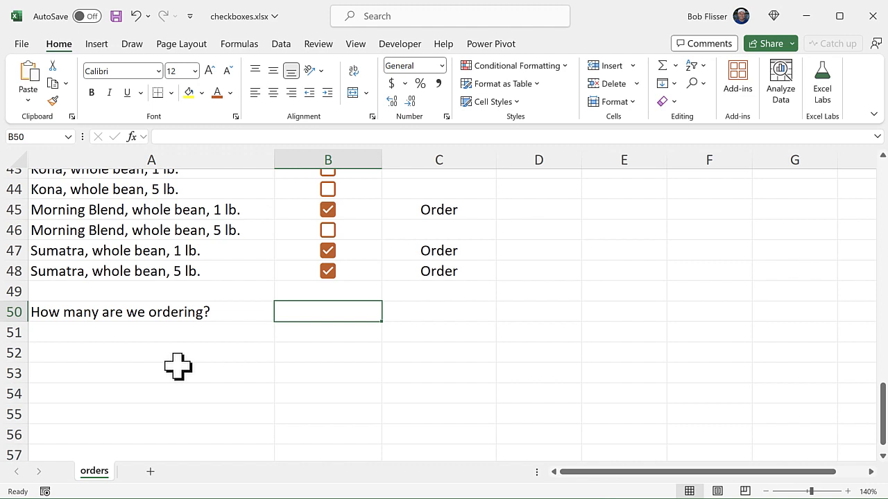
Enter the formula =COUNTIF(B5:B48, TRUE) in B50 to count the ticked checkboxes
text(=countif)
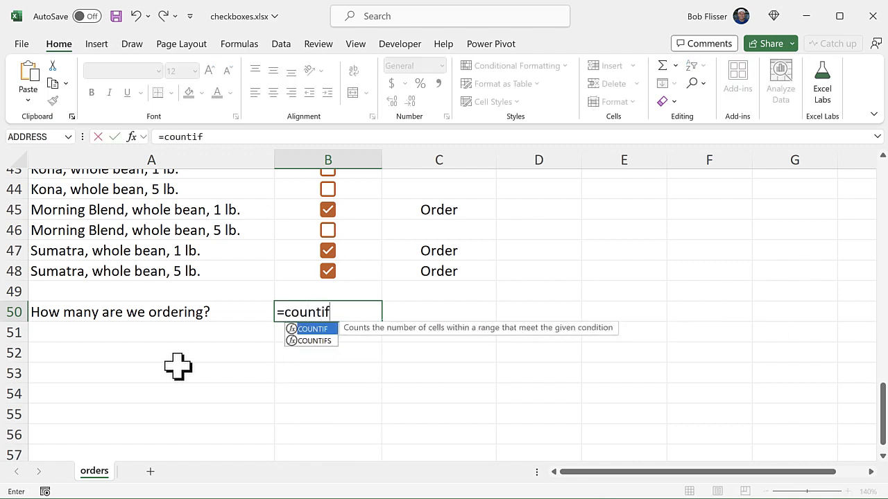
text(()
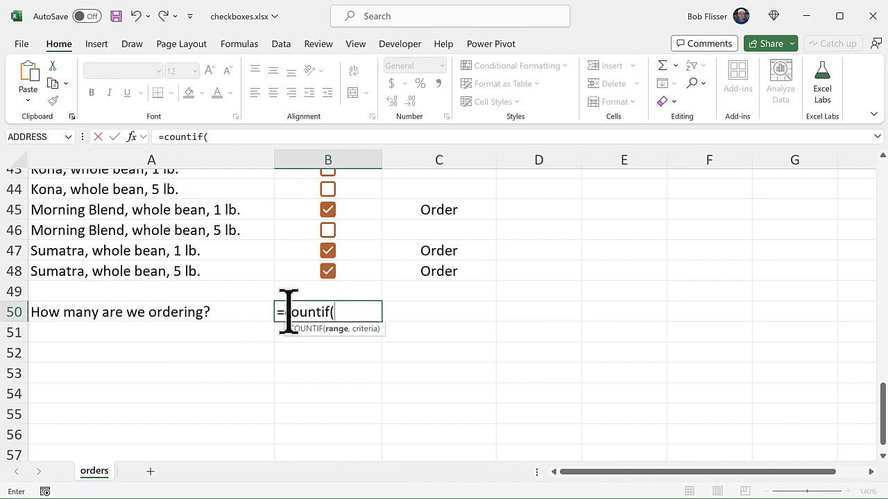
scroll(287, 311, up, 14)
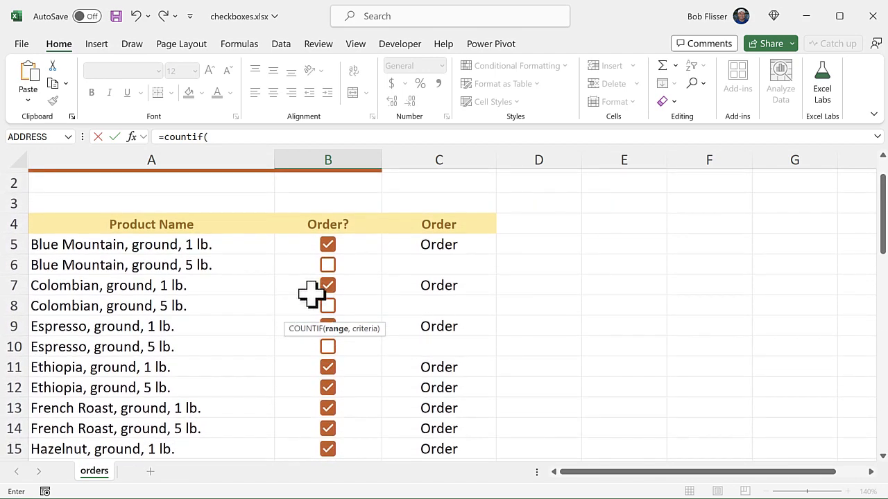
click(361, 243)
scroll(361, 243, down, 13)
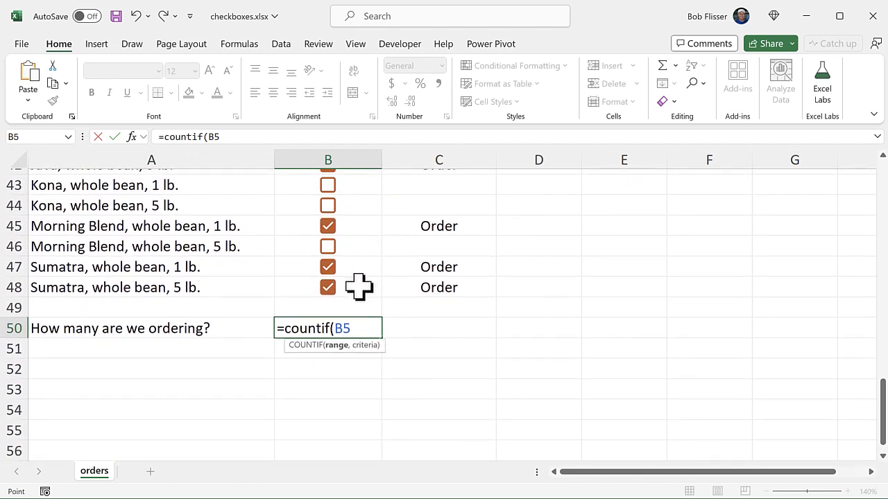
shift+click(358, 287)
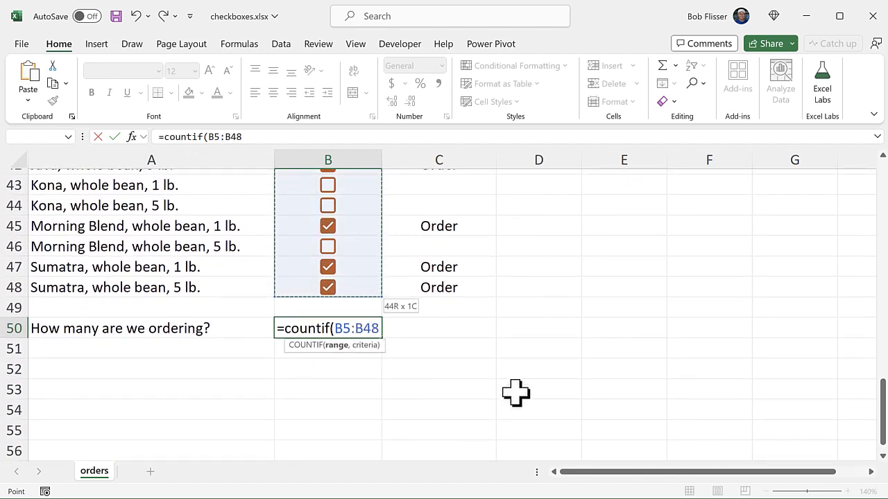
text(,)
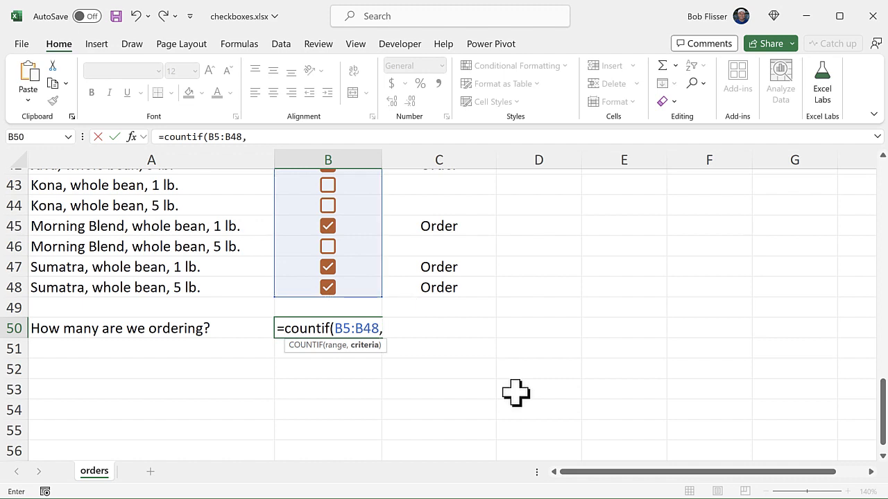
text( tu)
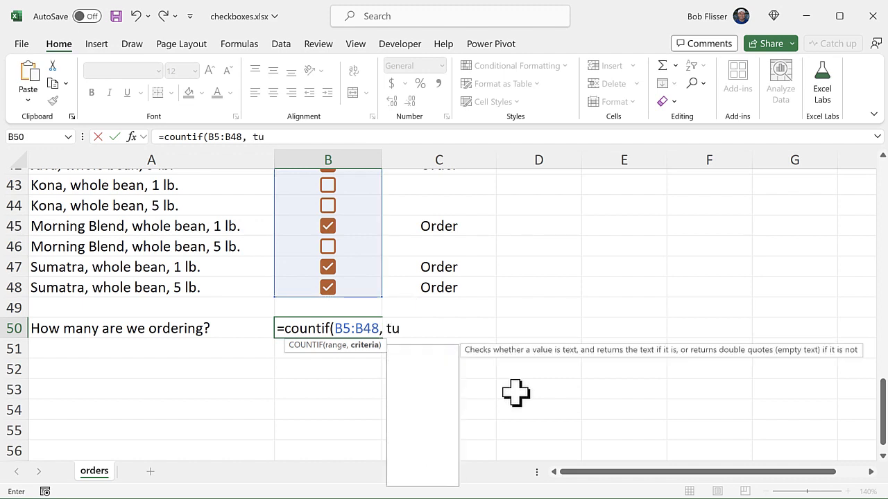
key(BackSpace)
text(rue)
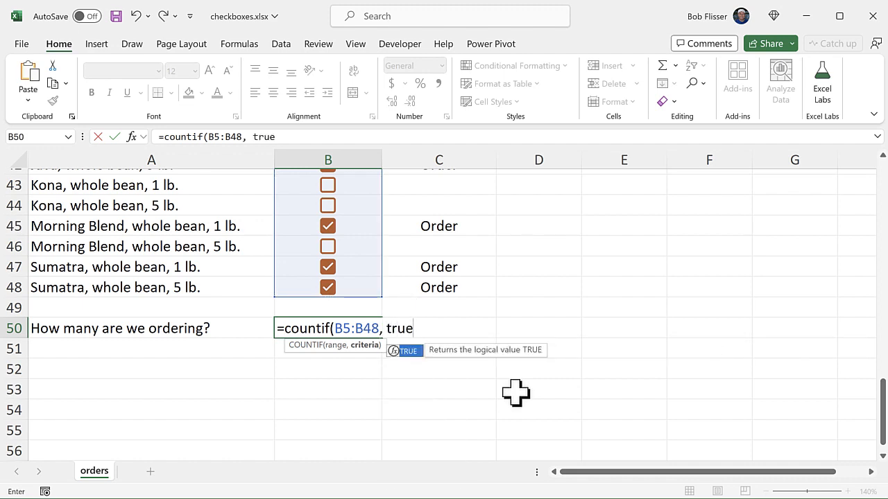
text())
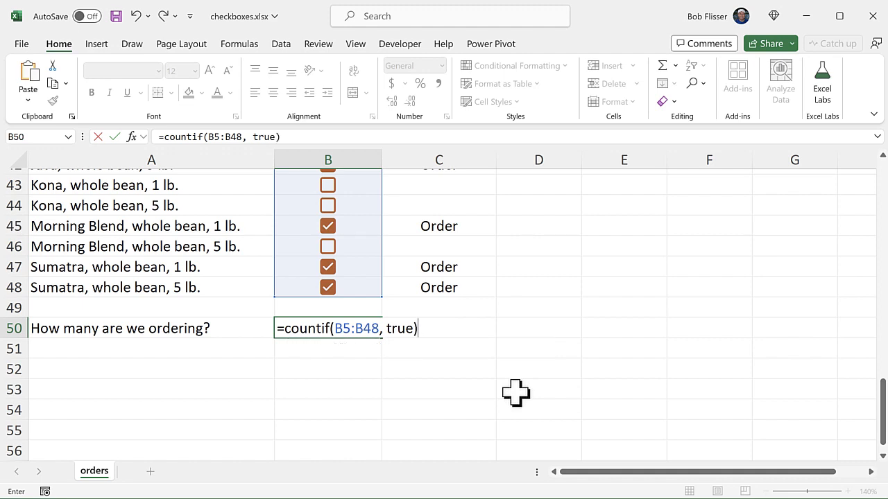
key(ctrl+Return)
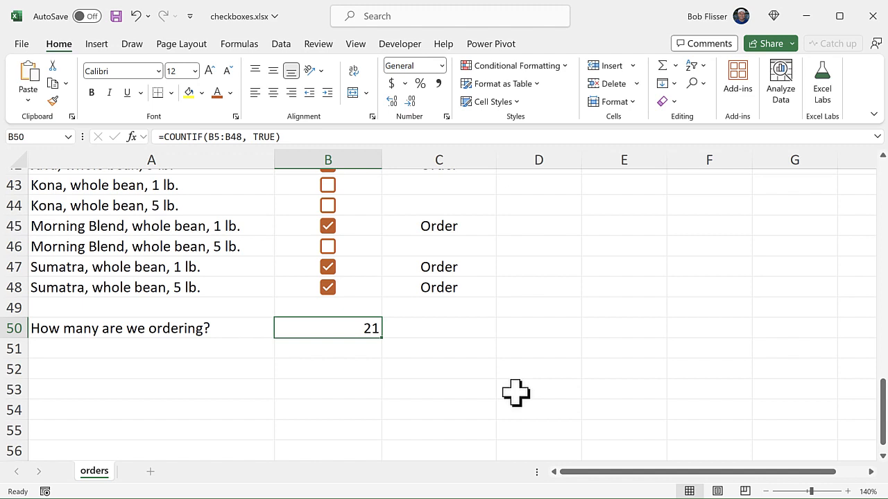
Untick the Sumatra whole bean 1 lb. checkbox in B47 and tick Kona whole bean 5 lb. in B44
click(328, 267)
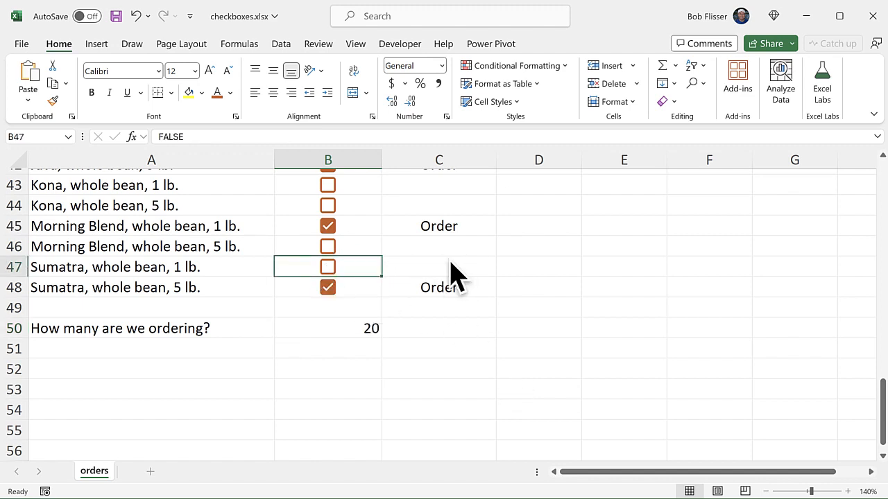
click(329, 205)
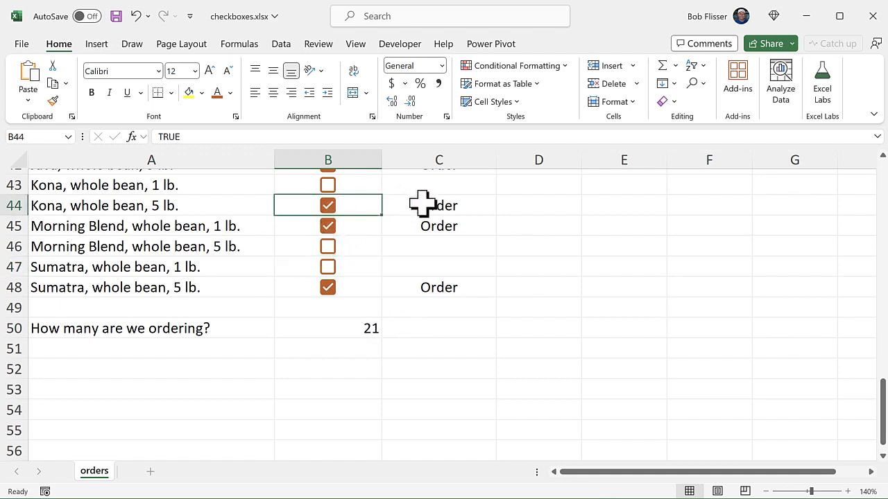